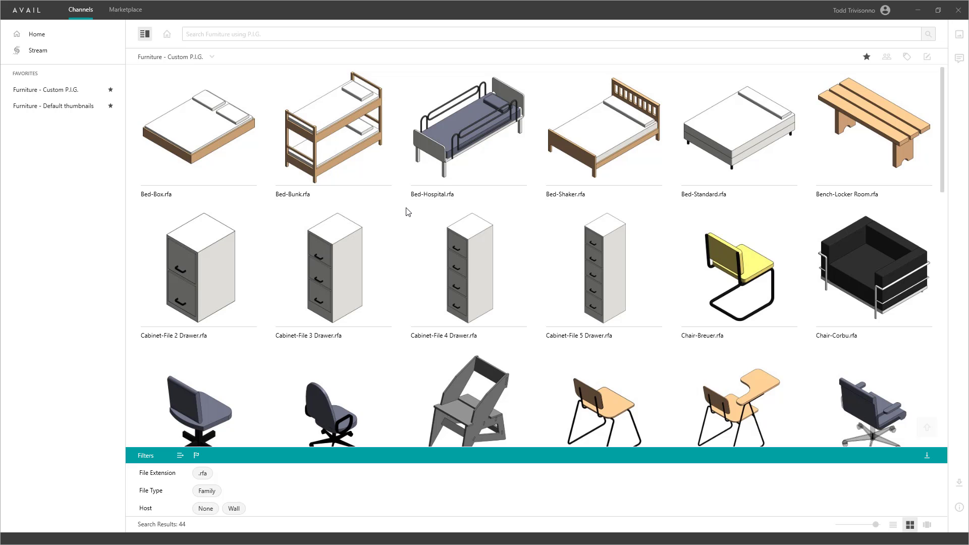
- Compare the Bed-Hospital.rfa preview in the Furniture - Default thumbnails channel with the one in Furniture - Custom P.I.G
left_click(81, 104)
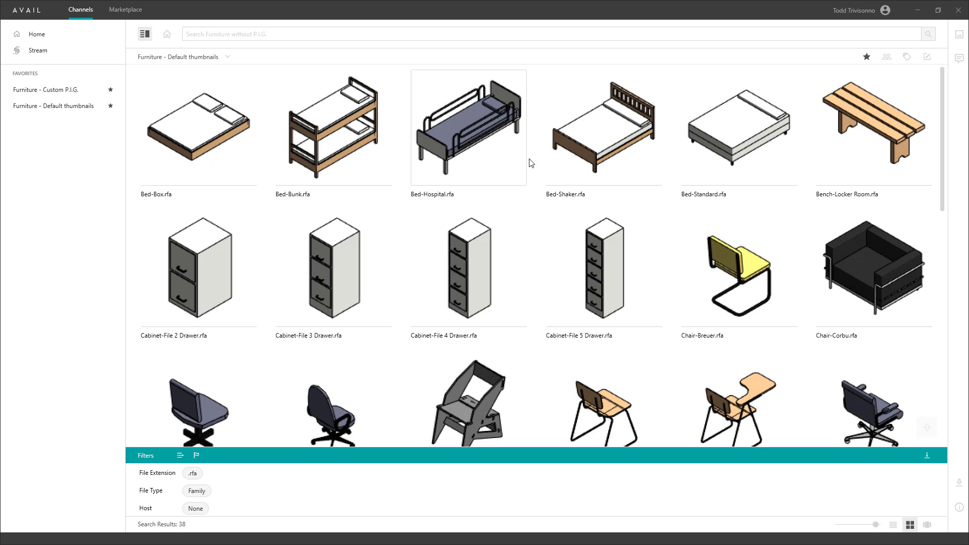
left_click(497, 154)
left_click(960, 36)
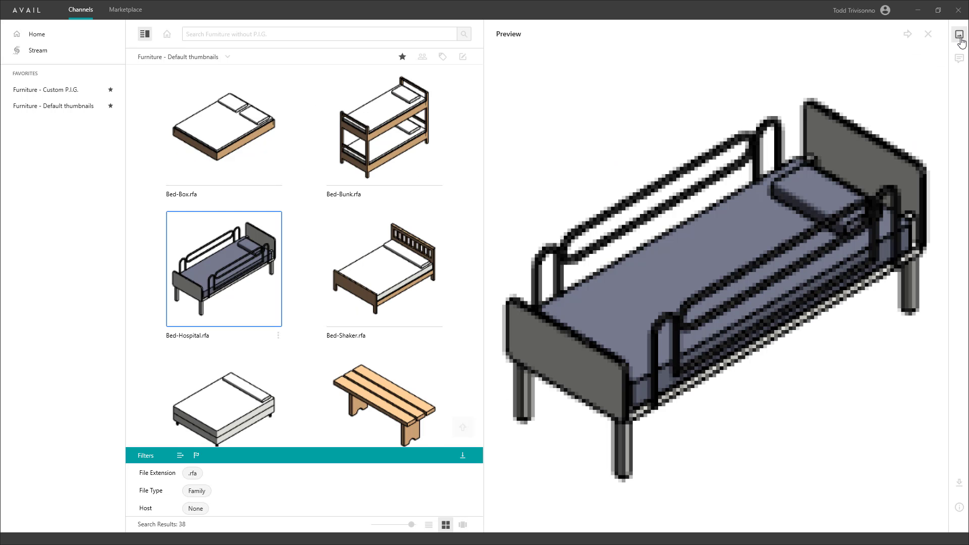
left_click(927, 33)
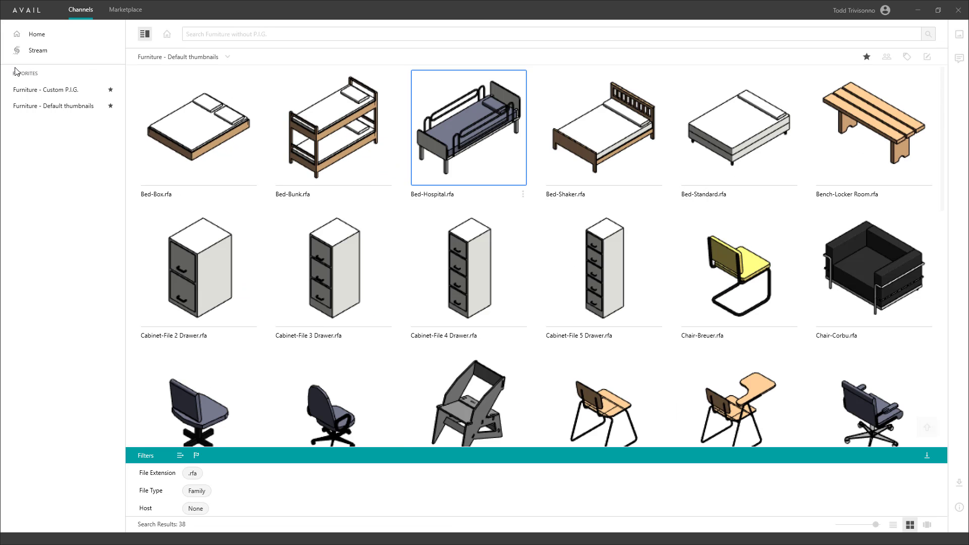
left_click(39, 91)
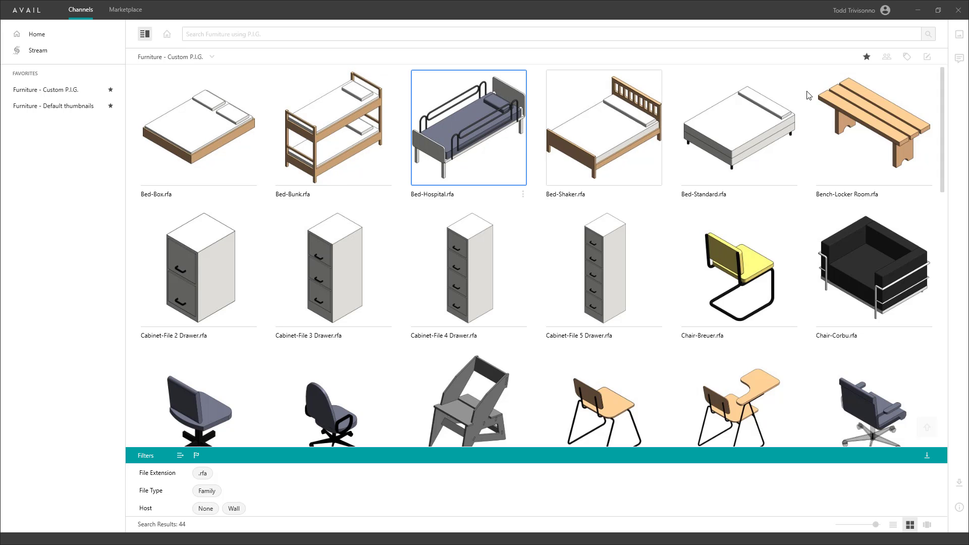
left_click(959, 36)
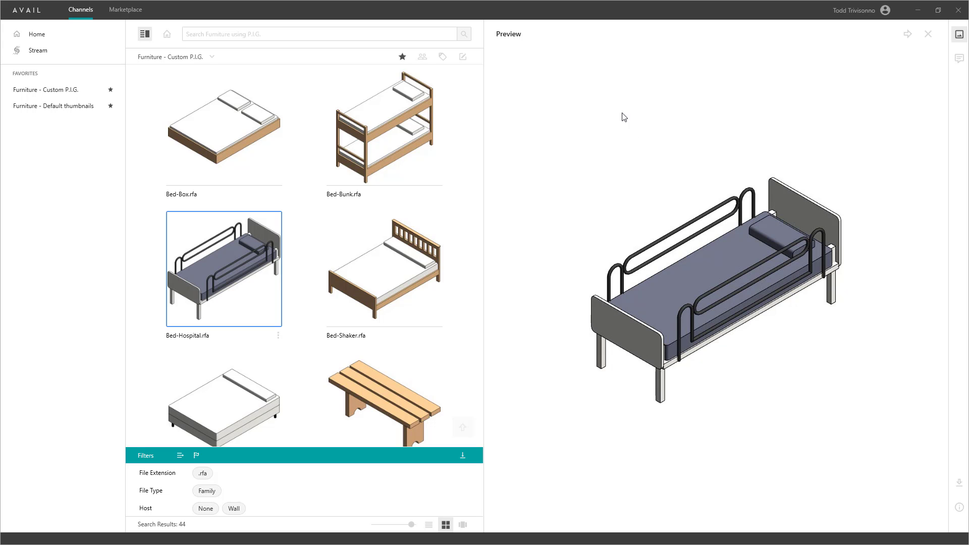
- Switch to Revit, review the Preview Image Generator's 3D appearance and general settings, and sync them
double_click(590, 9)
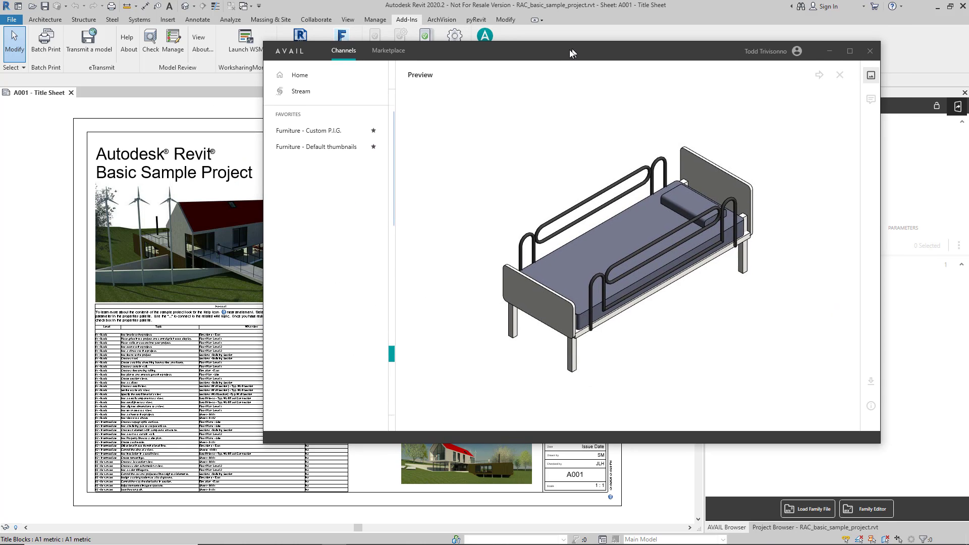
left_click(568, 8)
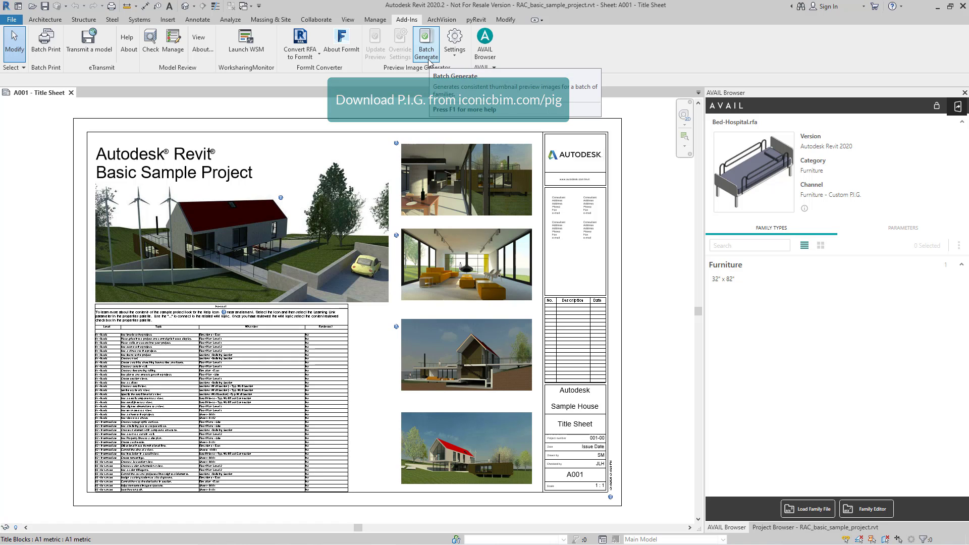
left_click(459, 58)
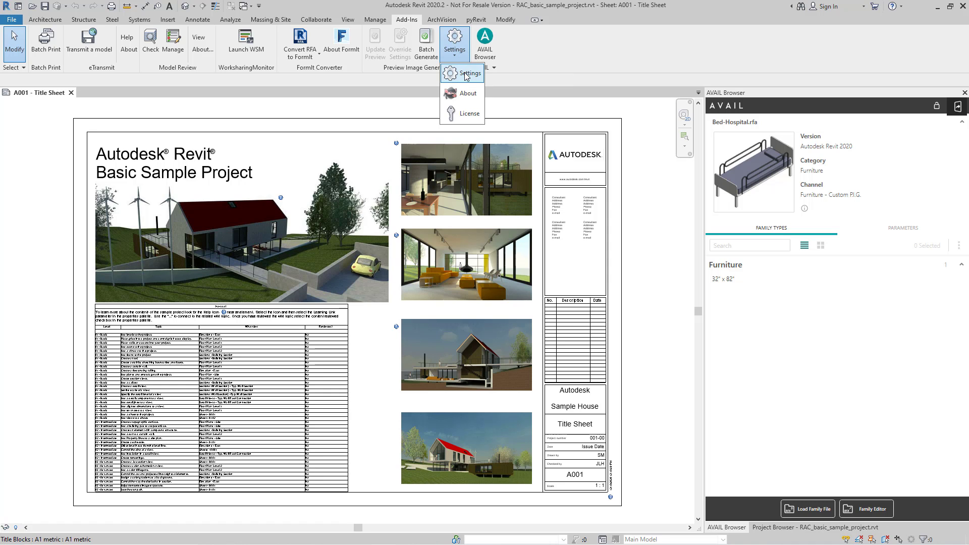
left_click(464, 72)
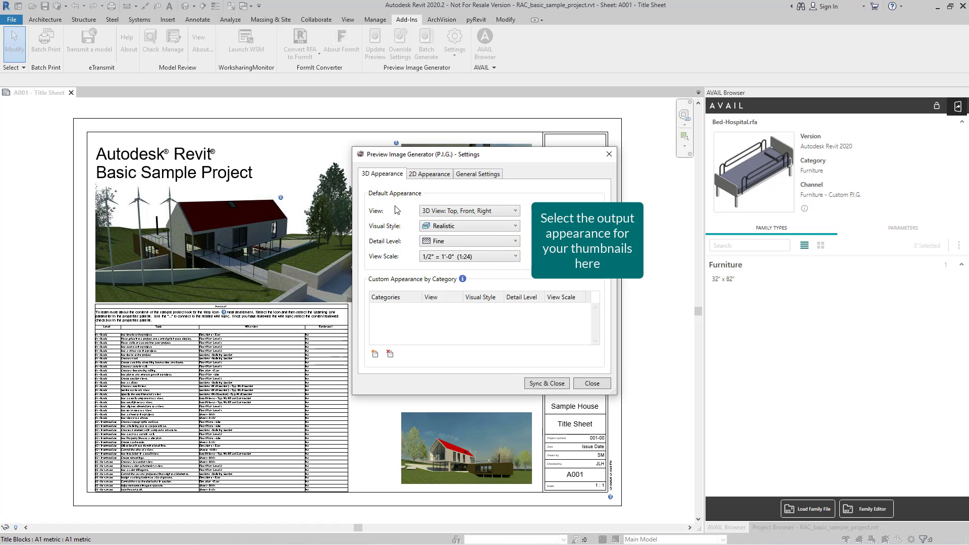
left_click(473, 177)
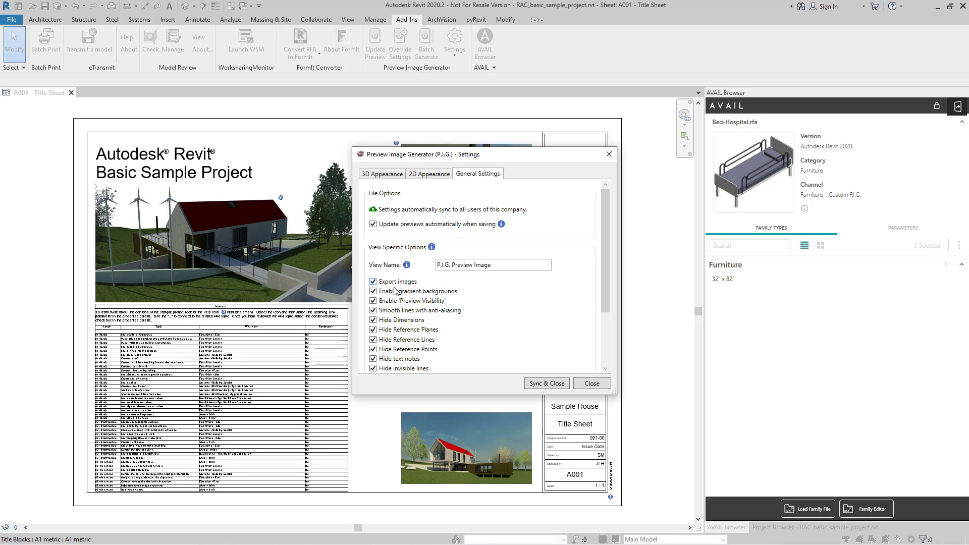
left_click(553, 384)
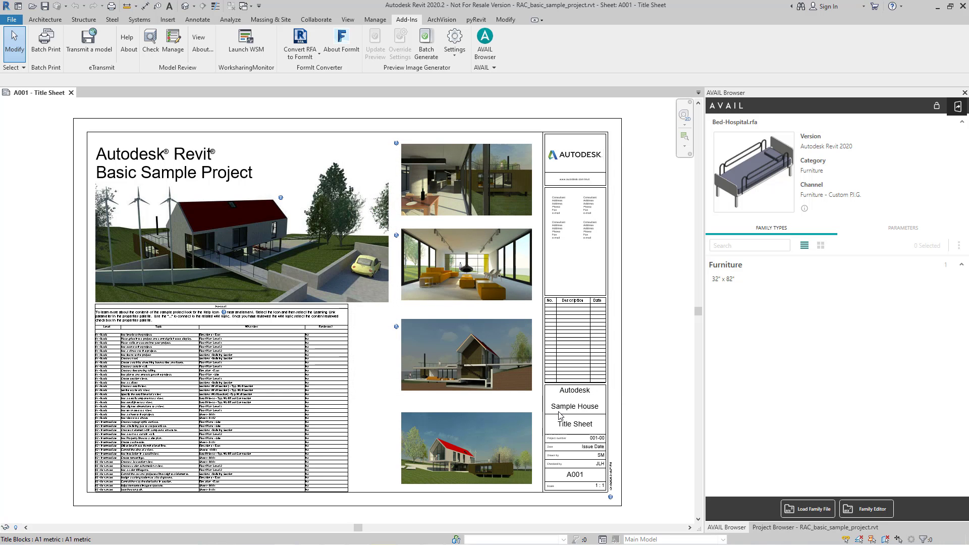
- Set up a P.I.G. batch that loads families from E:\Furniture with PIG and saves them to a new location, E:\PIG Images
left_click(429, 47)
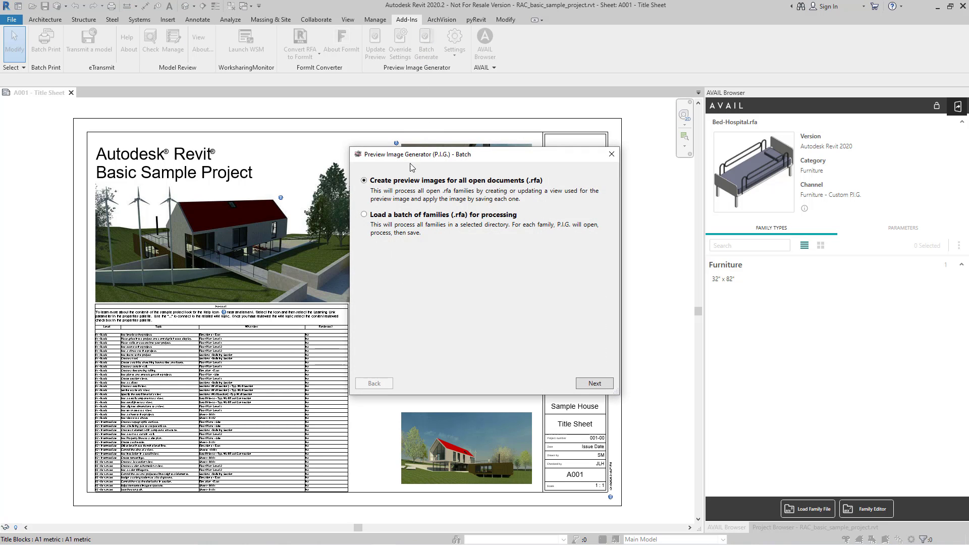
left_click(362, 215)
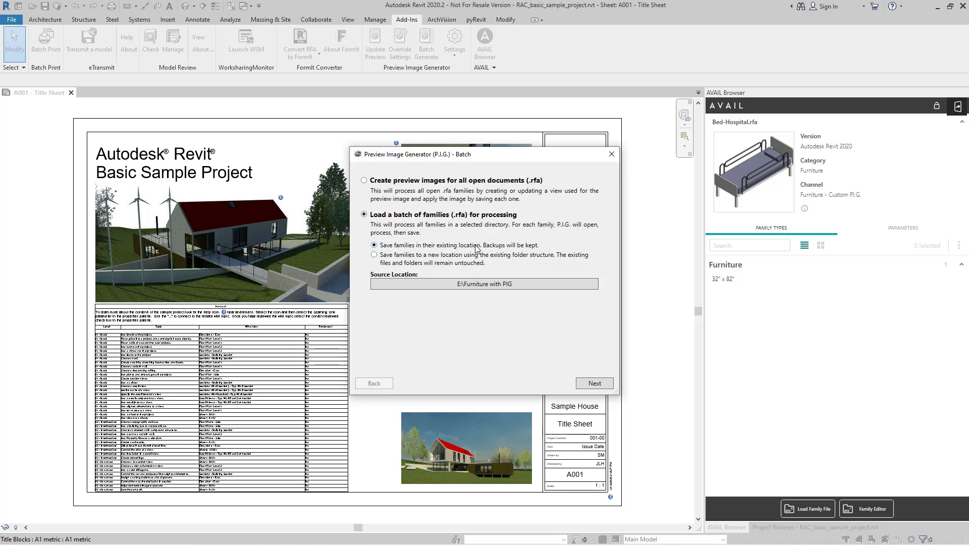
left_click(374, 256)
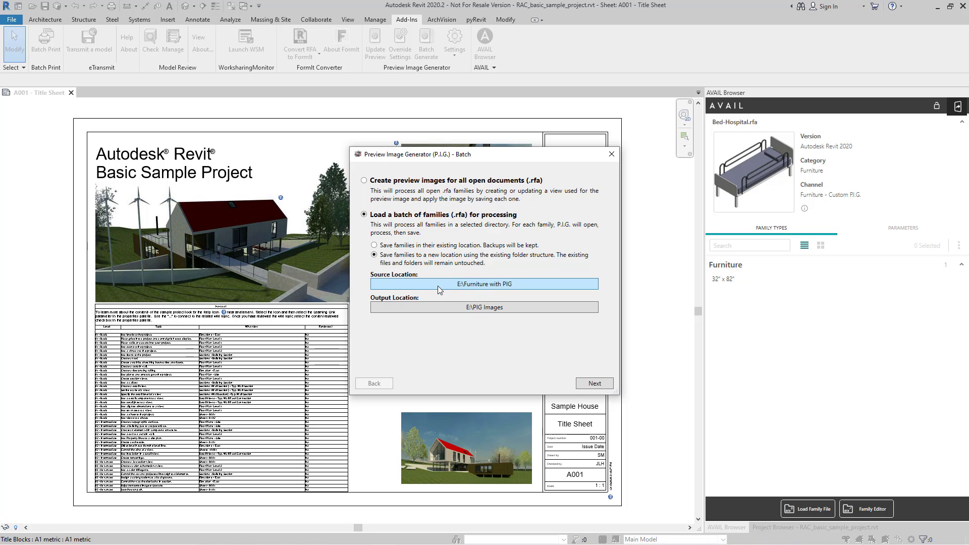
left_click(417, 306)
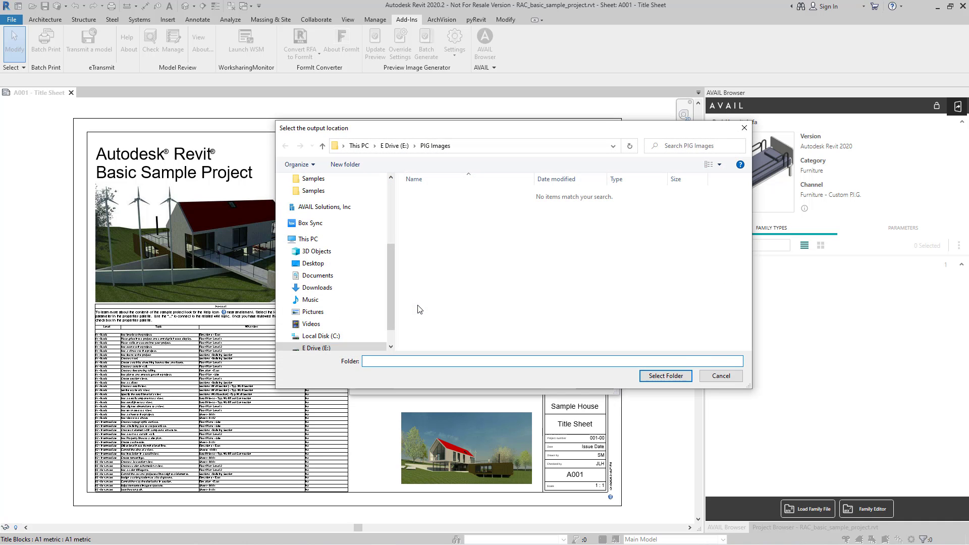
left_click(721, 376)
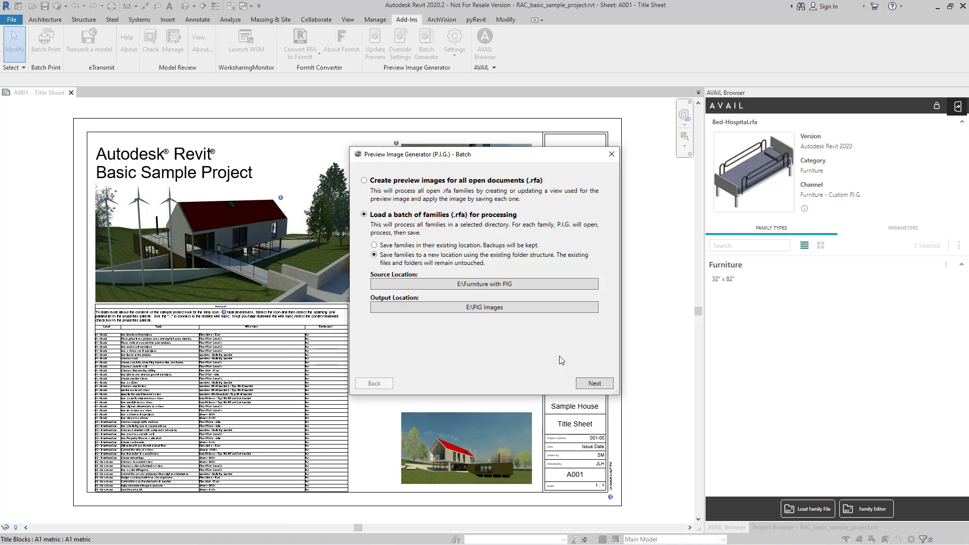
left_click(594, 384)
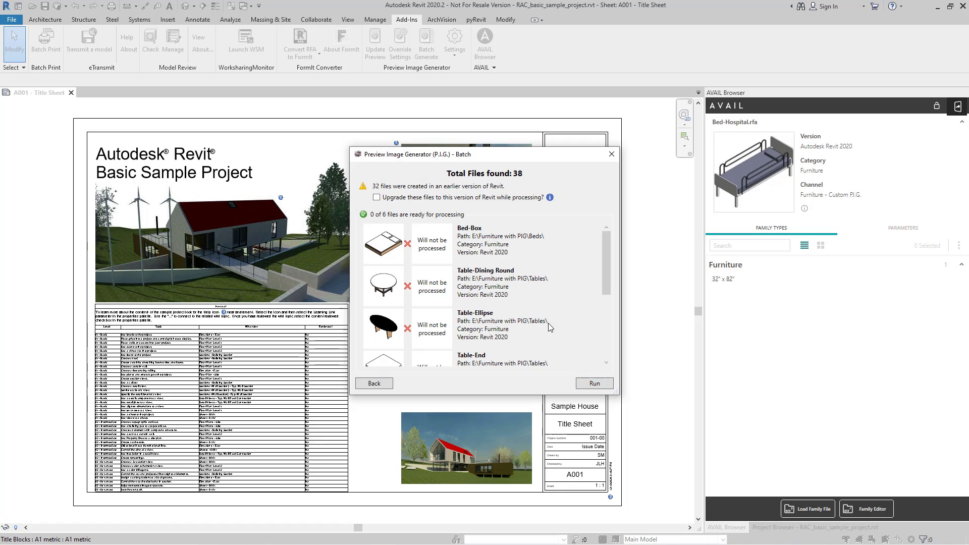
- Enable upgrading the older files to this Revit version, run the batch, and close it once processed
left_click(377, 197)
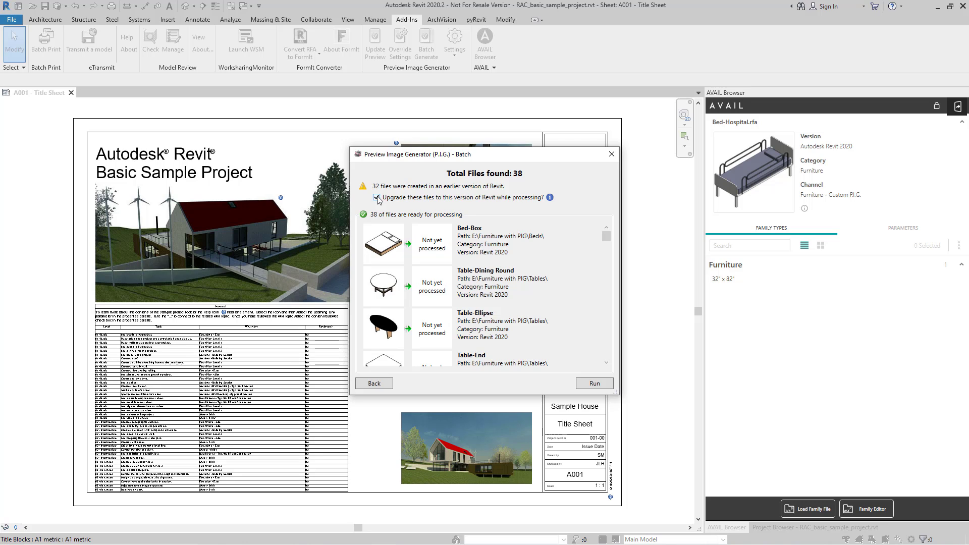
left_click(596, 384)
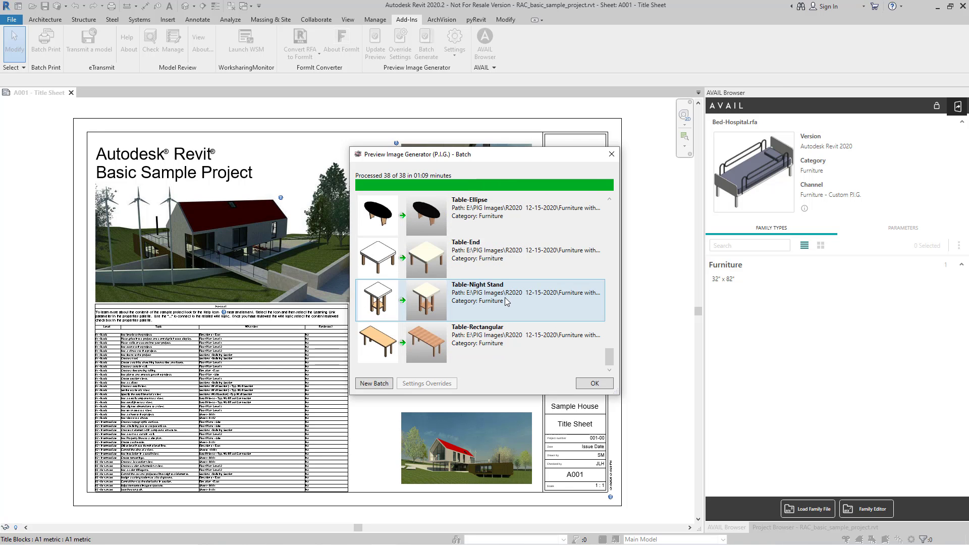
left_click(595, 385)
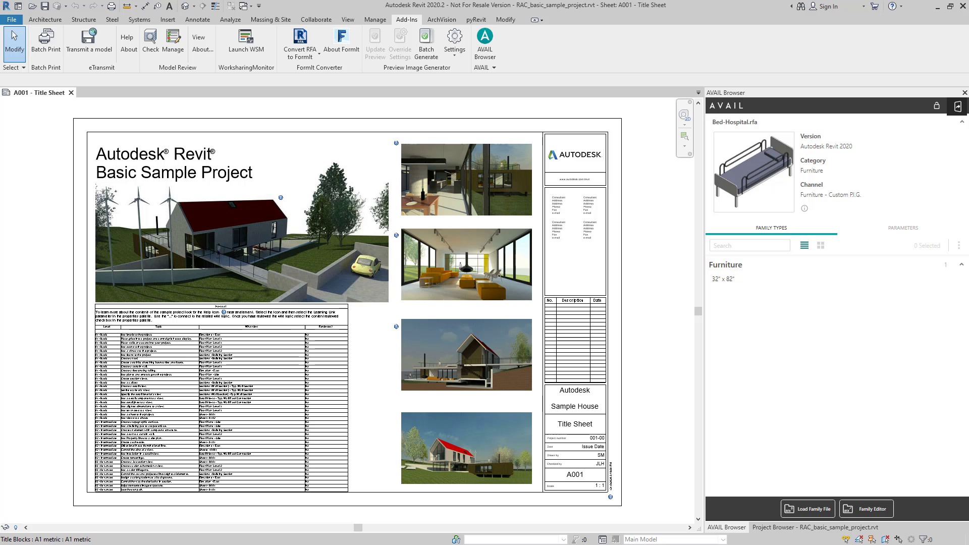
left_click_drag(961, 124, 325, 148)
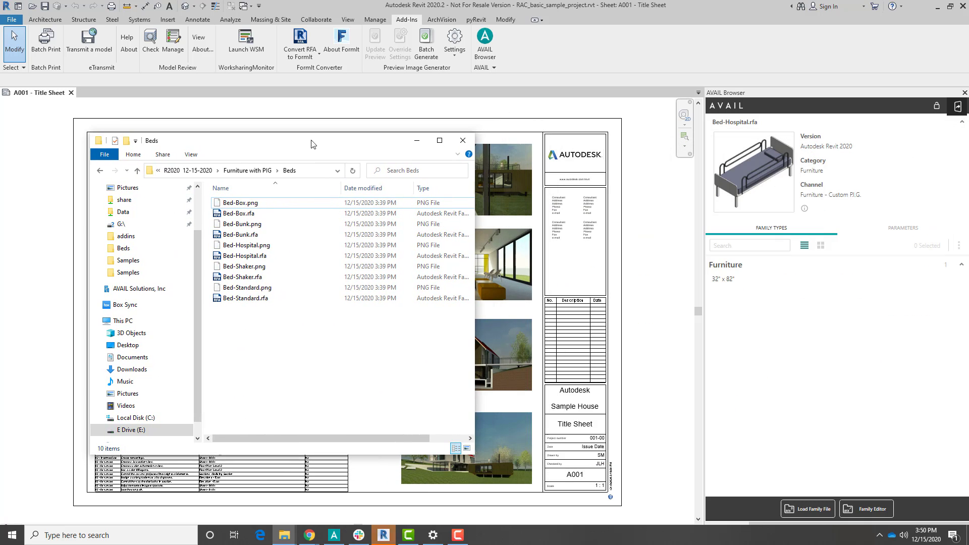
left_click(102, 174)
left_click(216, 171)
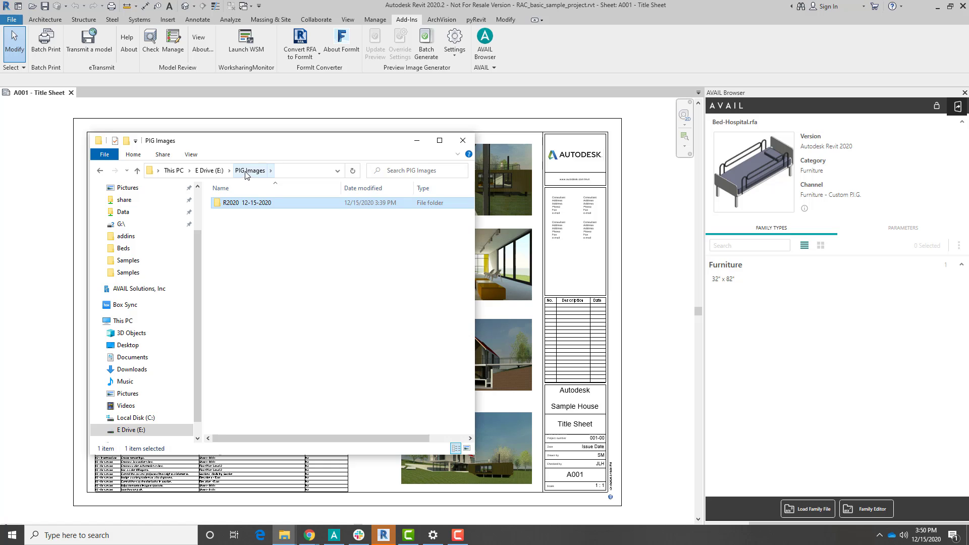
double_click(243, 203)
double_click(243, 202)
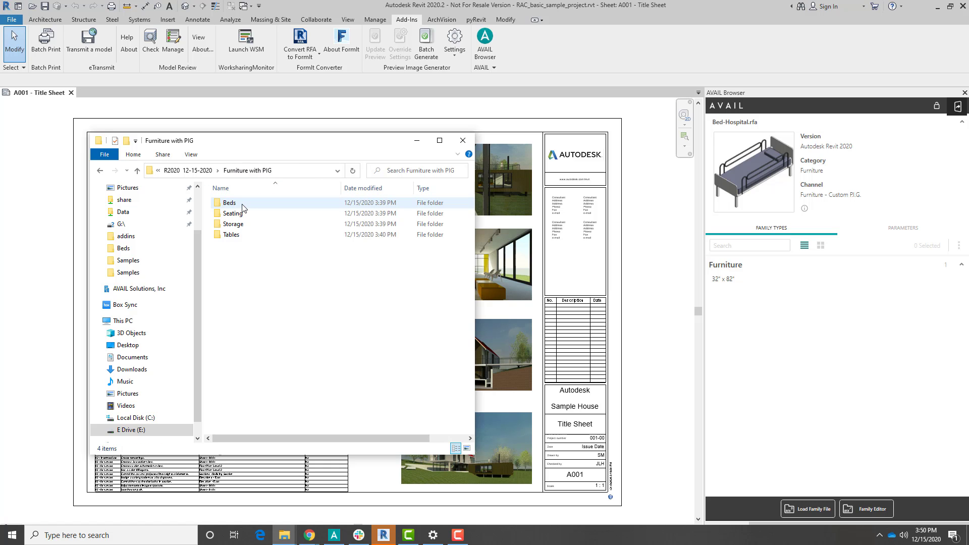
double_click(242, 204)
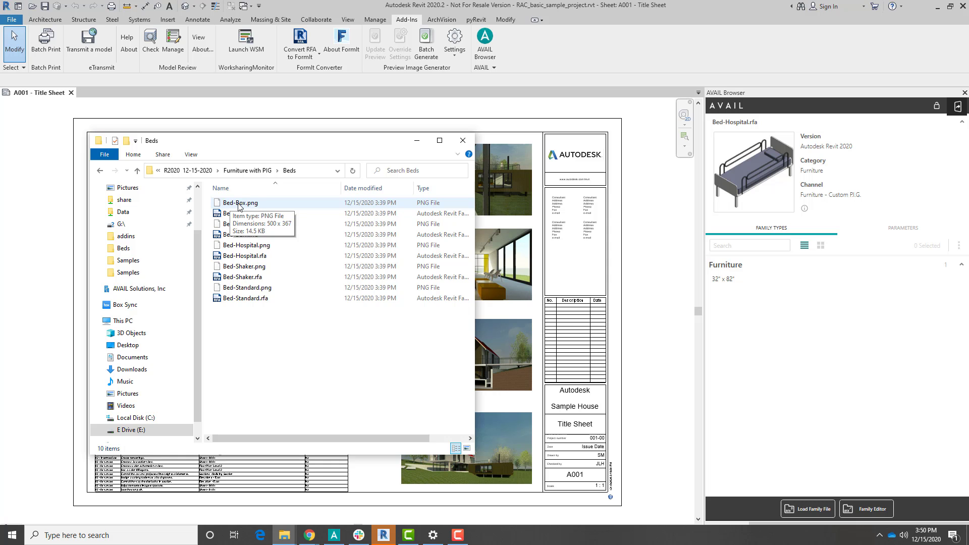
double_click(238, 203)
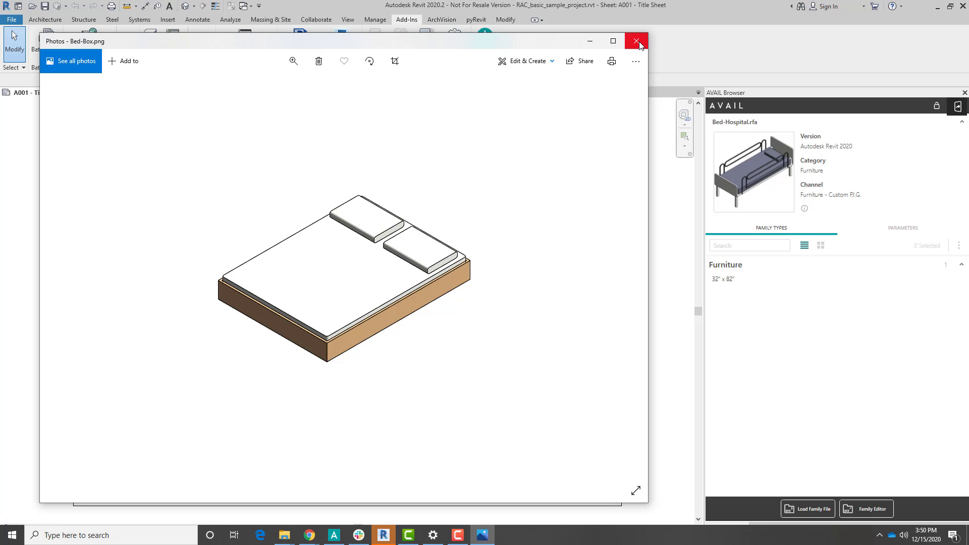
left_click(637, 42)
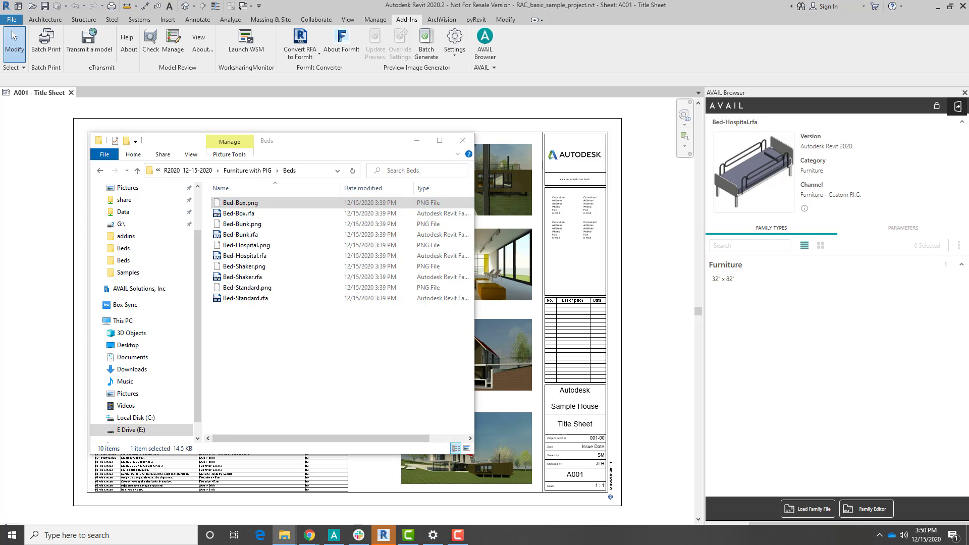
- Place the original E:\Furniture window beside the output window and compare their folder structures and Beds contents
left_click_drag(968, 143, 705, 143)
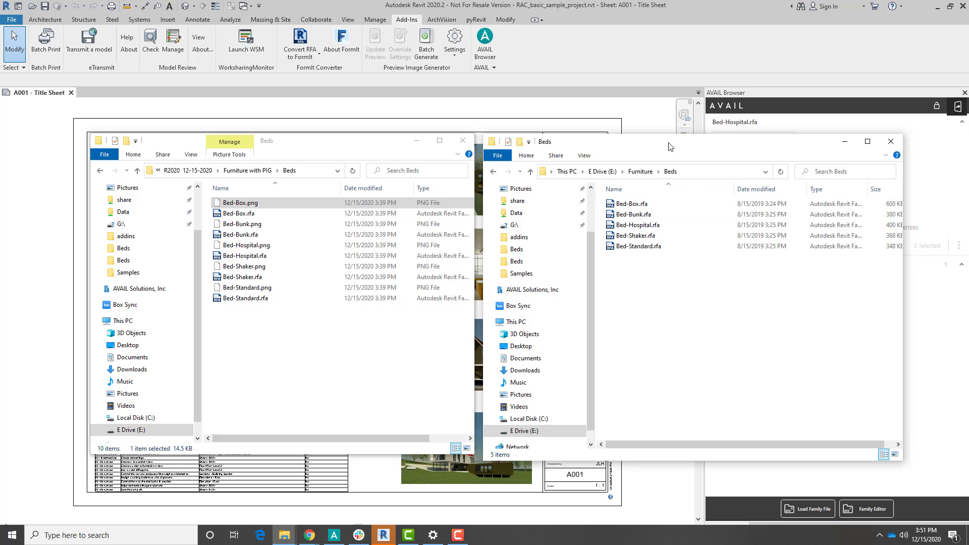
left_click(640, 171)
left_click(247, 170)
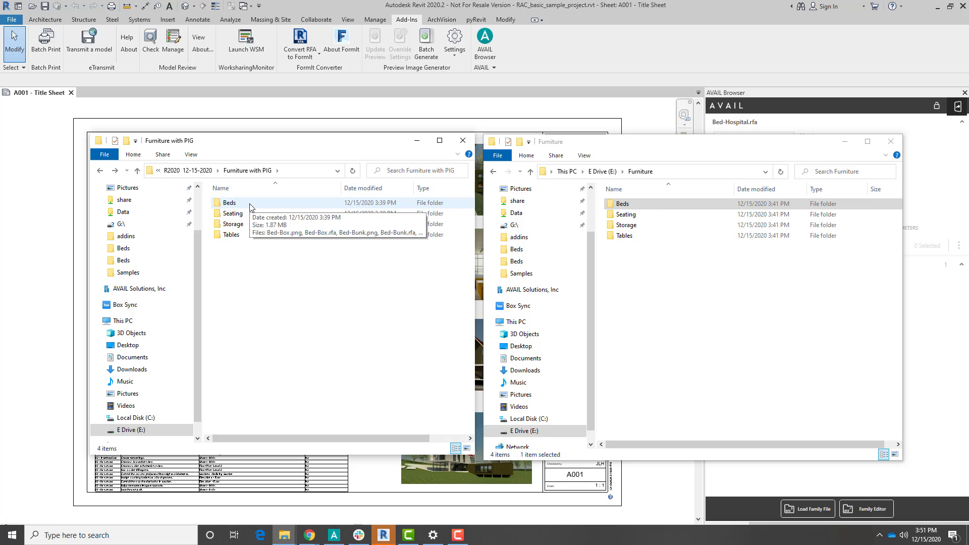
double_click(229, 203)
left_click(637, 208)
double_click(637, 207)
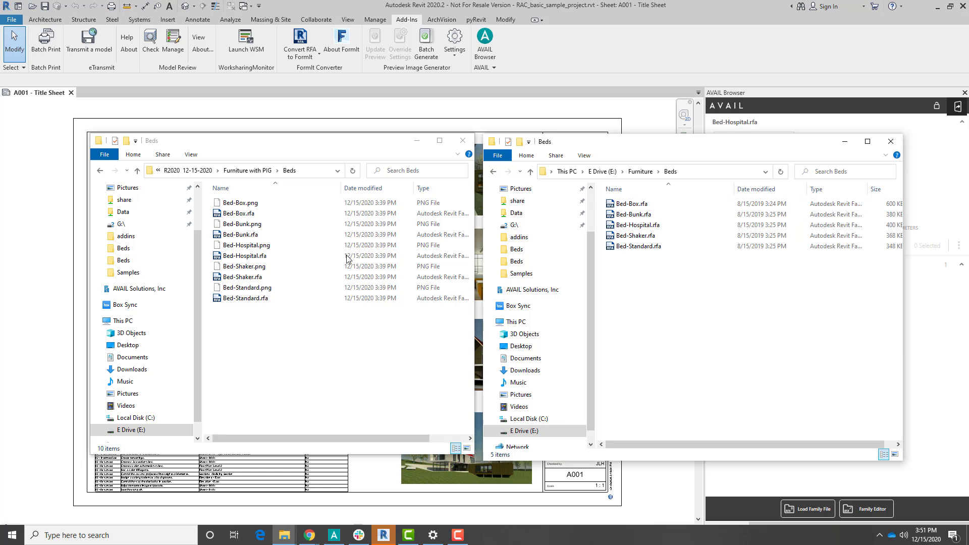
- Filter the output Beds folder by type to PNG files and select all the images
left_click(470, 188)
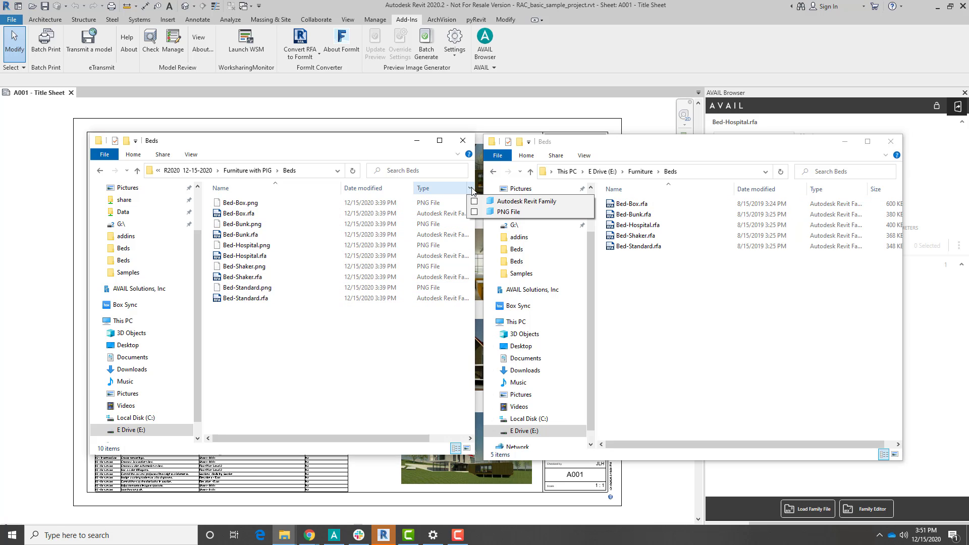
left_click(506, 212)
left_click_drag(246, 287, 250, 206)
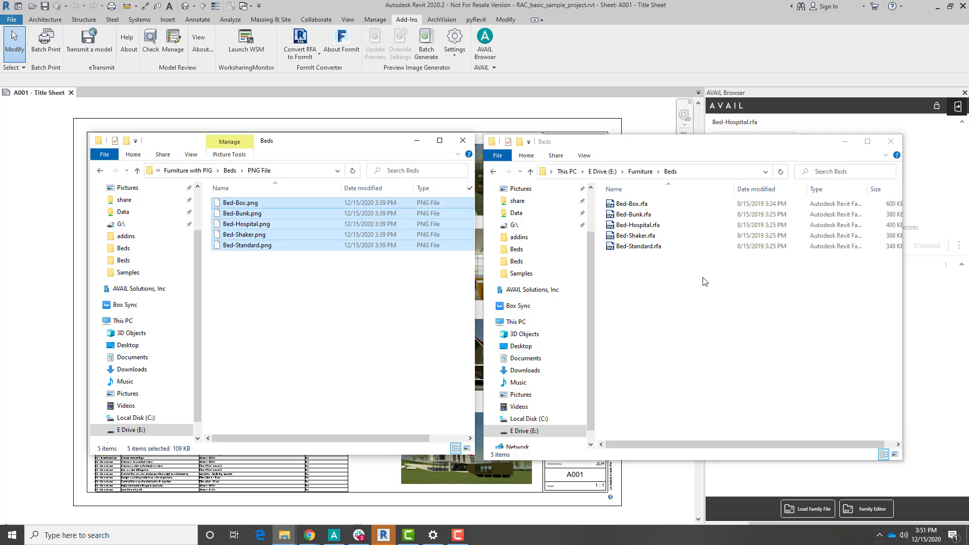
- Deselect the images, remove the PNG type filter, and return to the output's Furniture with PIG folder
left_click(323, 291)
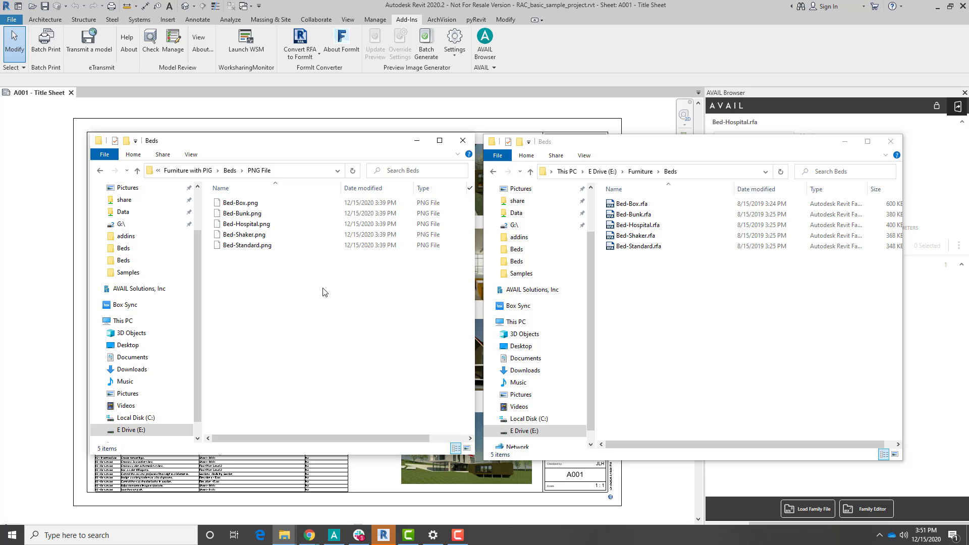
left_click(470, 188)
left_click(475, 212)
left_click(321, 350)
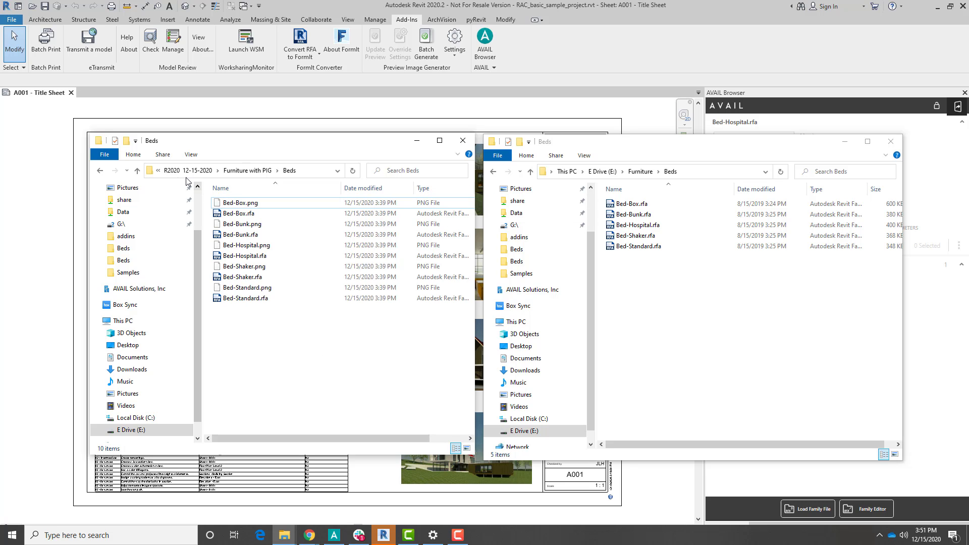
left_click(101, 174)
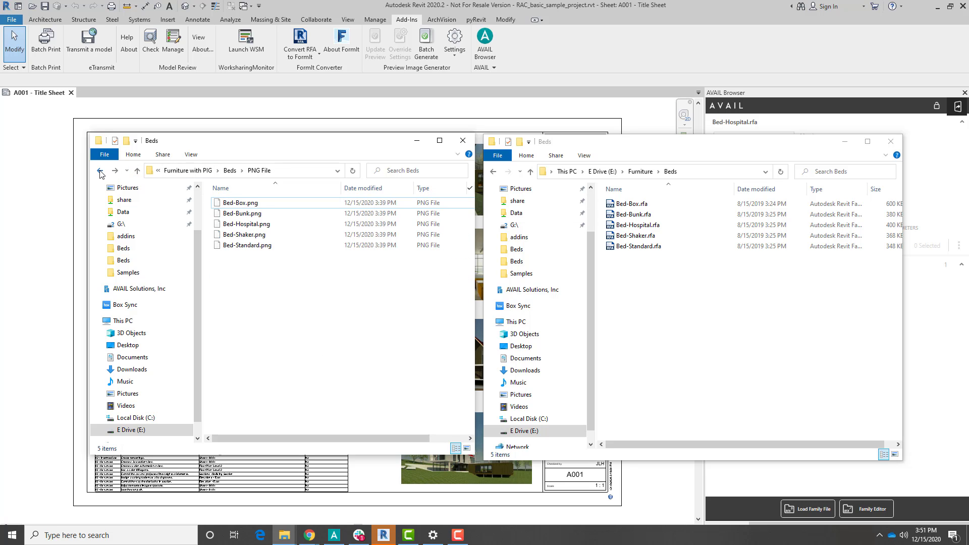
left_click(101, 172)
left_click(100, 171)
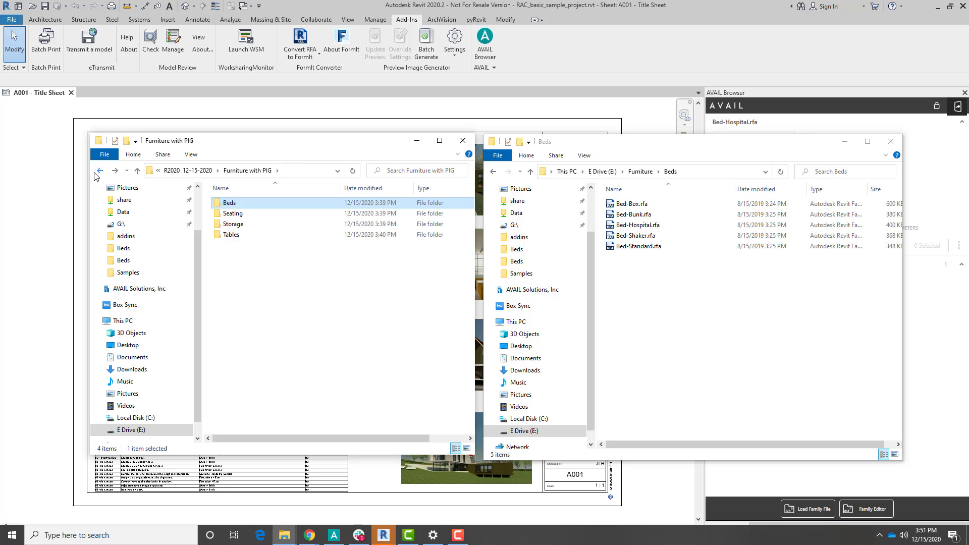
- Copy the Beds, Seating, Storage and Tables folders from Furniture with PIG into E:\Furniture, skipping files that have the same names
left_click(493, 171)
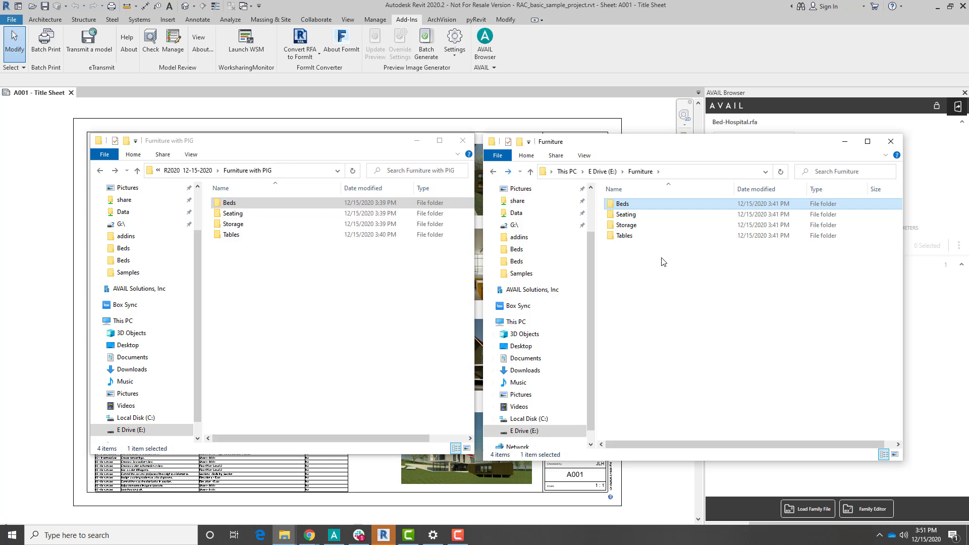
left_click_drag(285, 334, 240, 201)
right_click(246, 203)
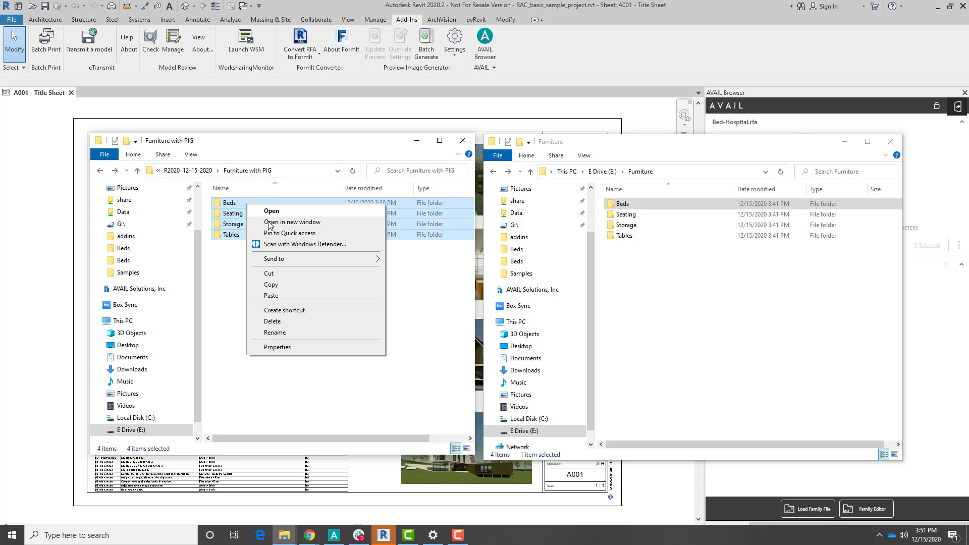
left_click(286, 285)
left_click(704, 298)
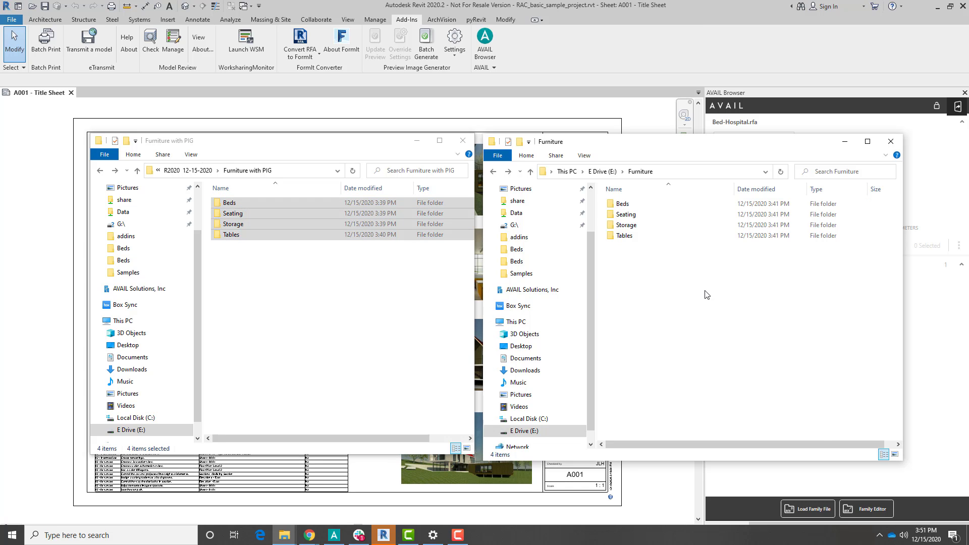
right_click(705, 292)
left_click(735, 361)
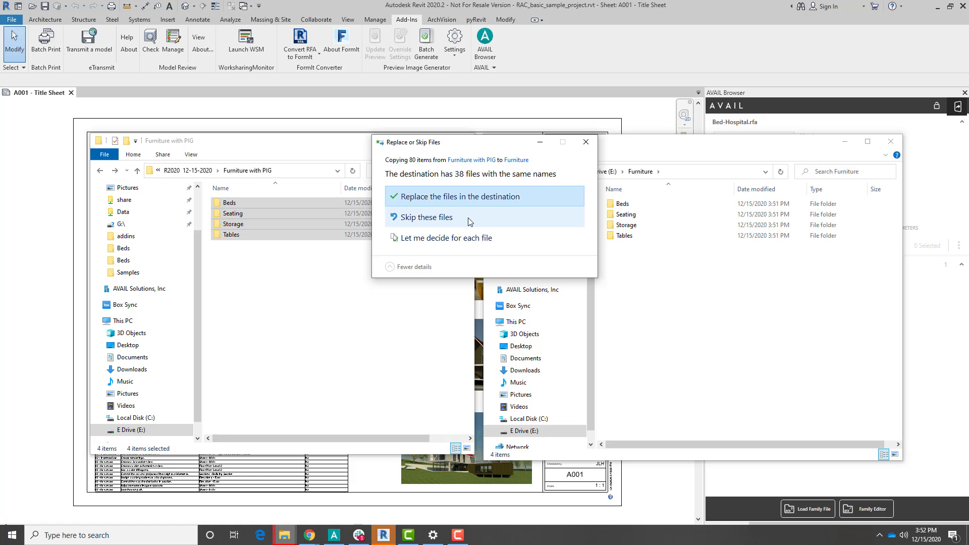
left_click(469, 221)
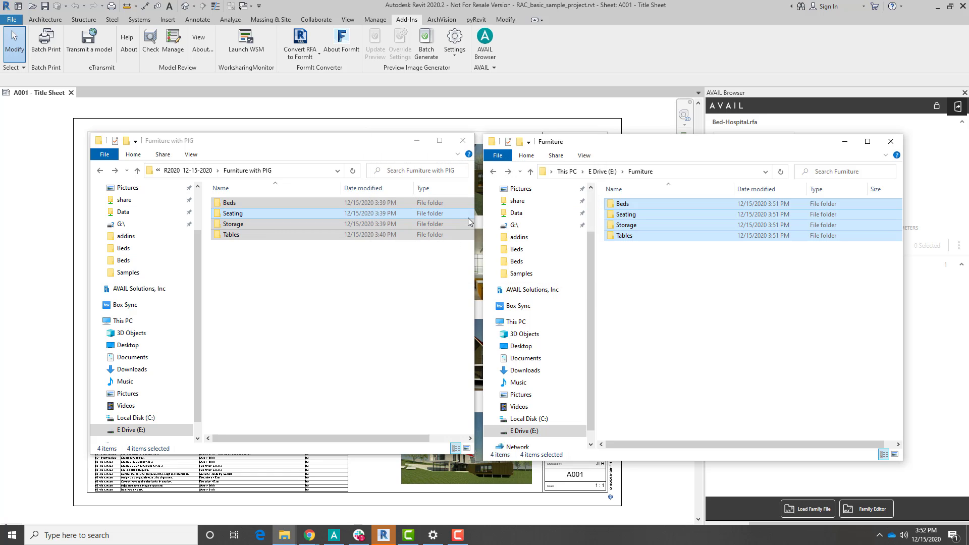
left_click(731, 298)
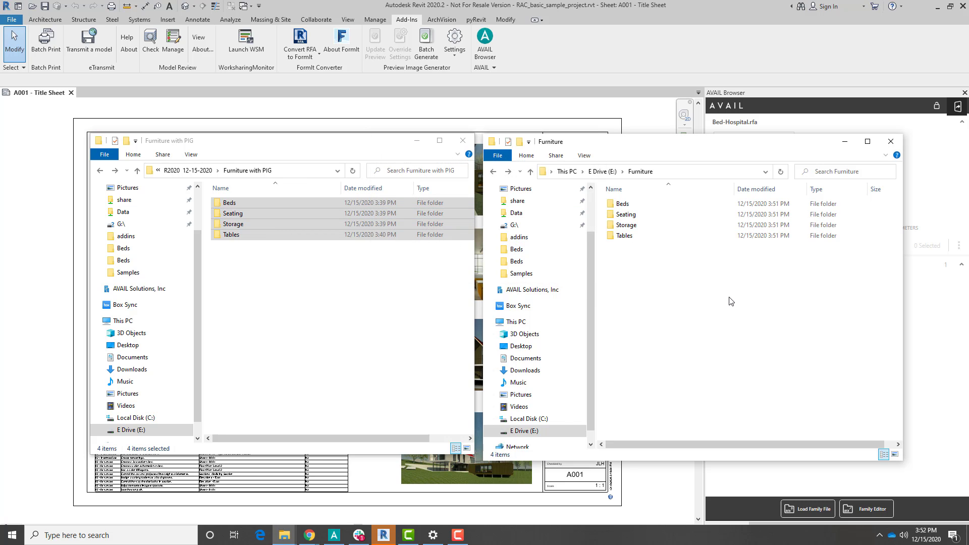
- Check the merged Beds folder in E:\Furniture, view Bed-Box.png, and close the image
double_click(634, 206)
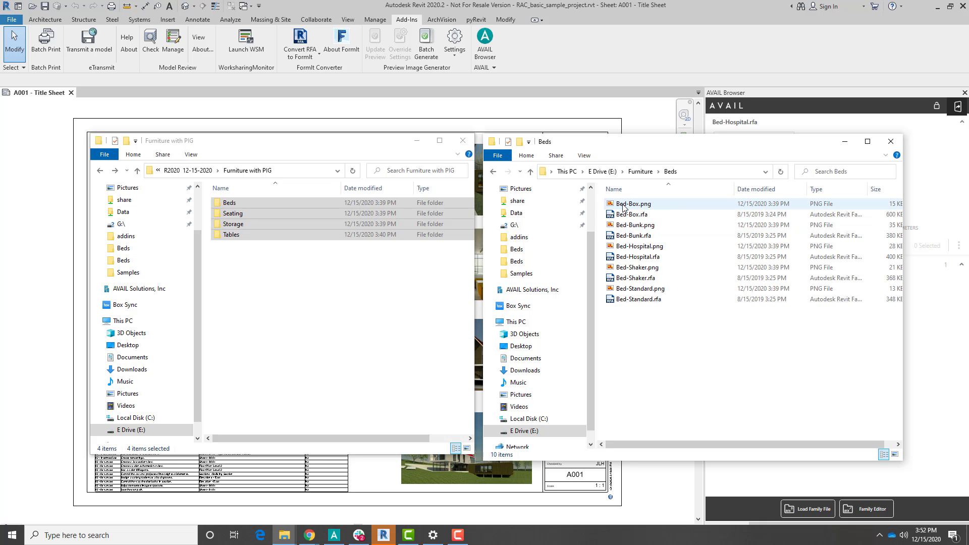
double_click(624, 205)
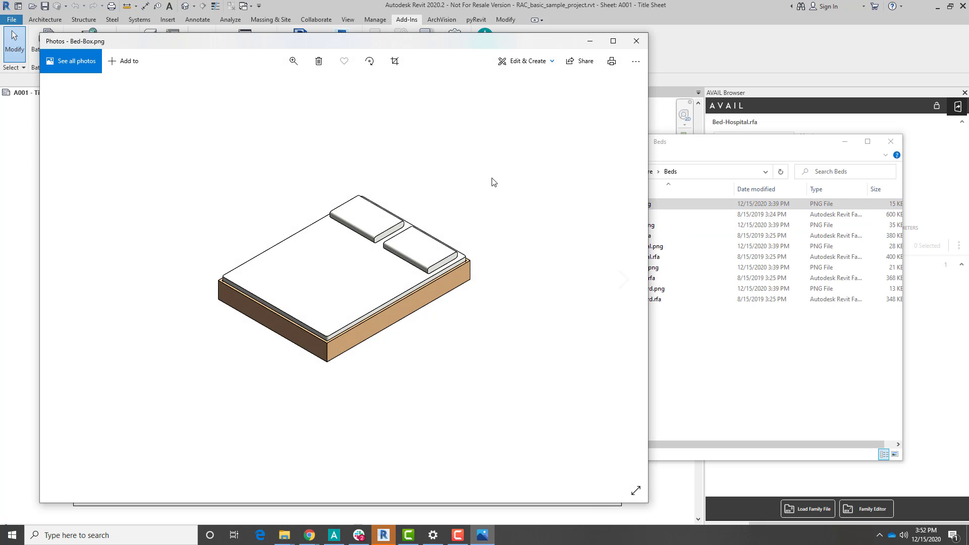
left_click(636, 41)
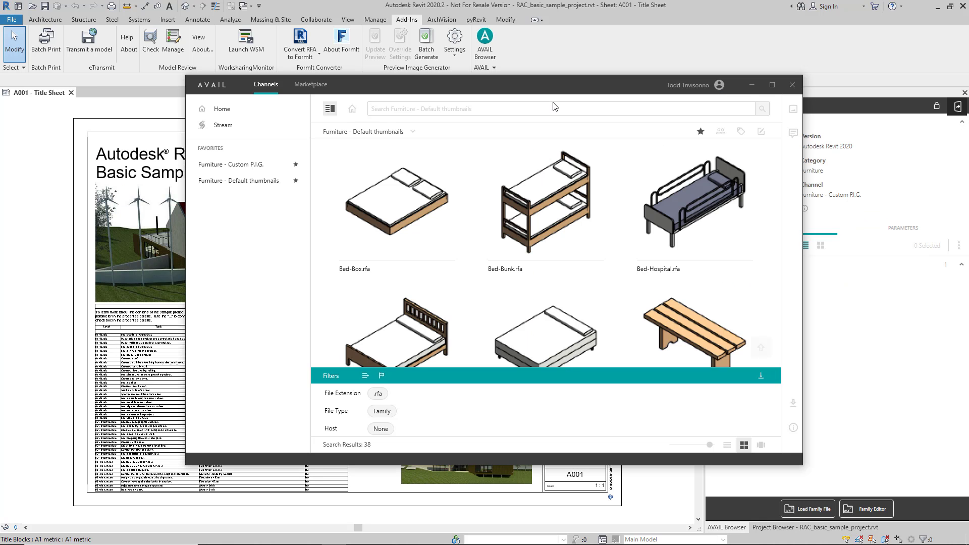
- In the maximized AVAIL desktop window, refresh the Furniture - Default thumbnails channel and view the large preview of Bed-Hospital.rfa, closing it when done
double_click(537, 85)
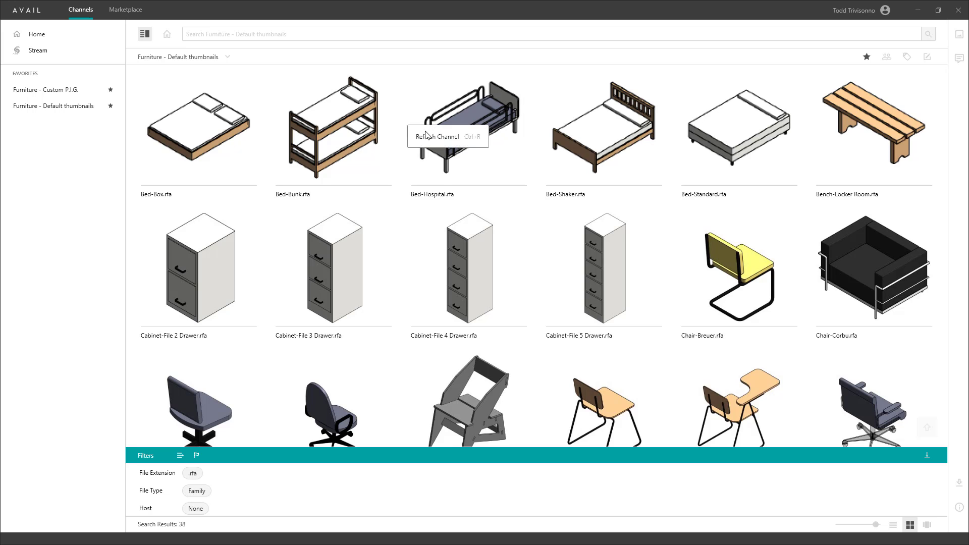
left_click(433, 139)
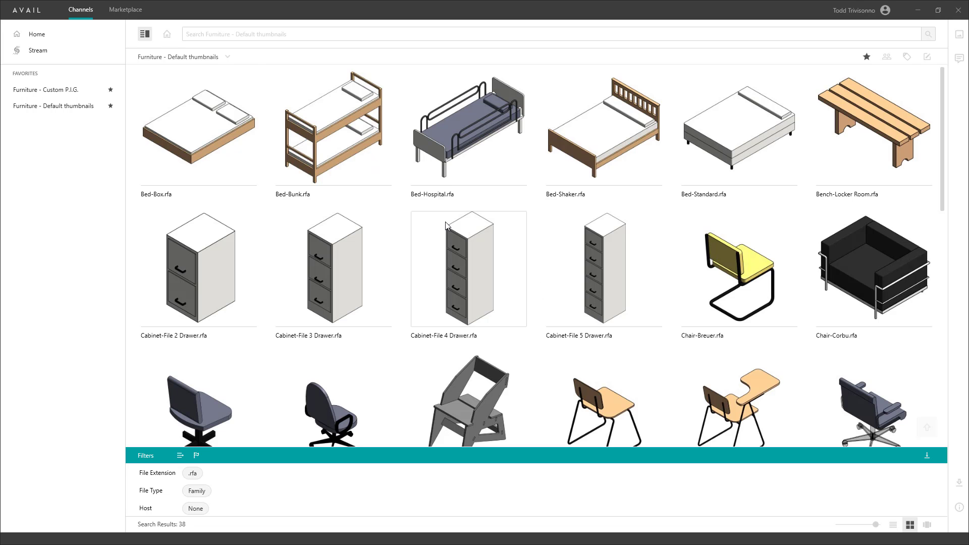
left_click(485, 120)
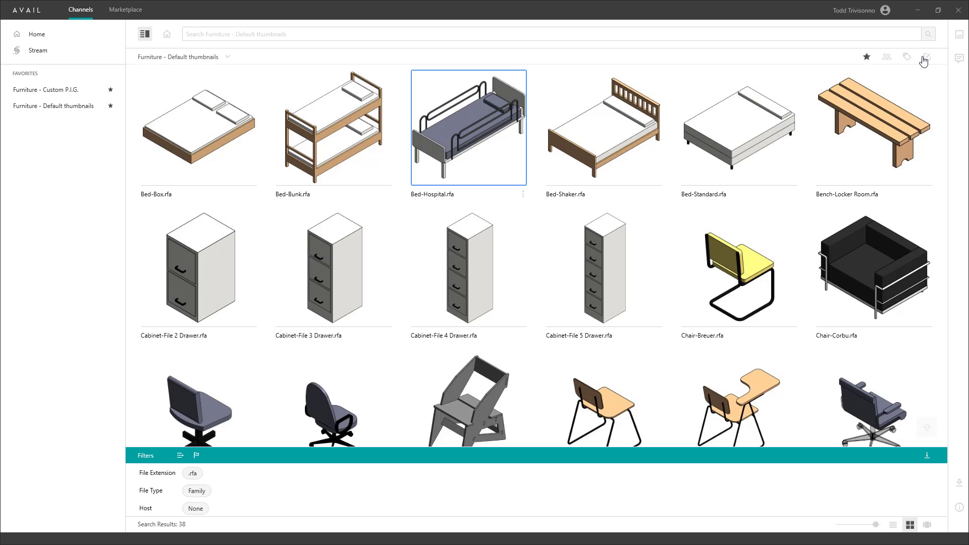
left_click(959, 34)
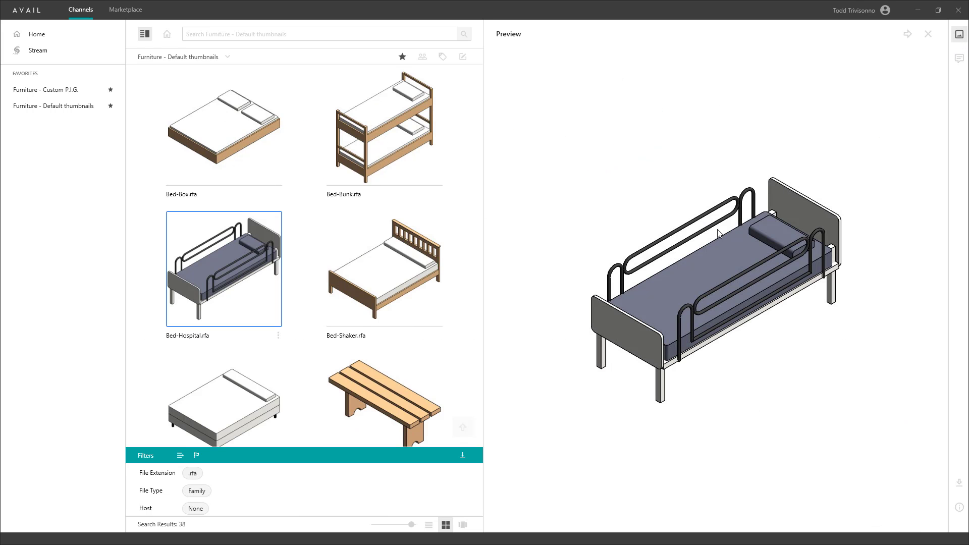
left_click(927, 34)
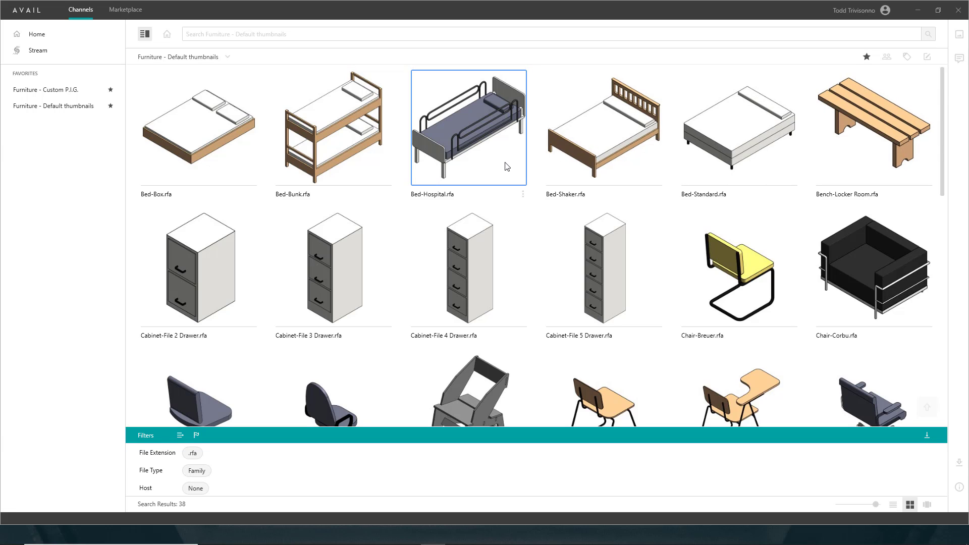